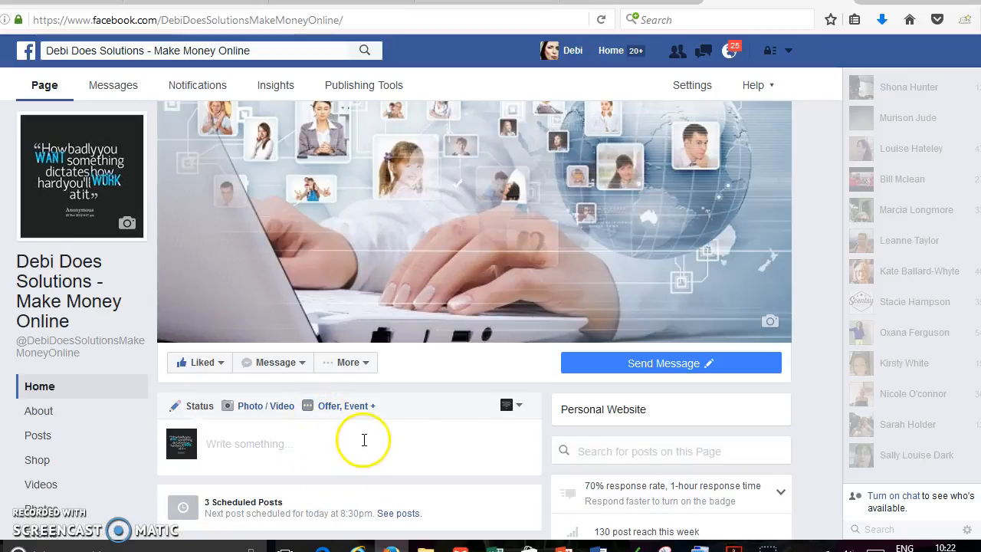
pyautogui.click(369, 366)
pyautogui.click(439, 368)
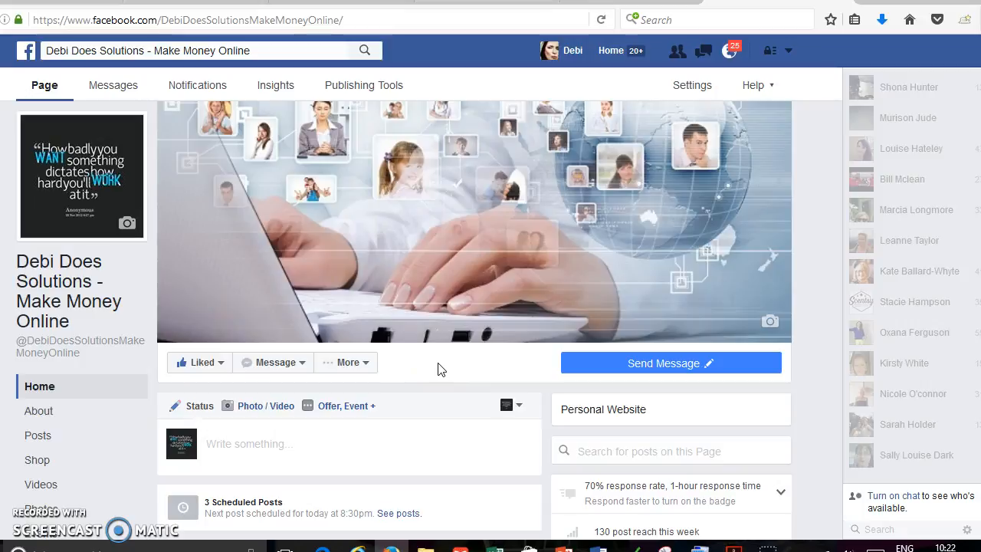
pyautogui.scroll(-3, 418, 379)
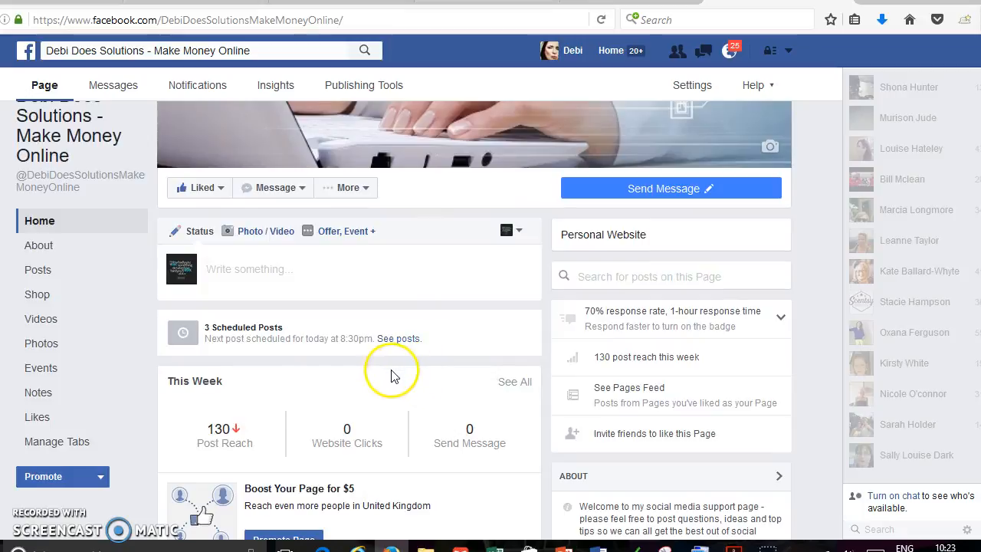
pyautogui.scroll(3, 394, 373)
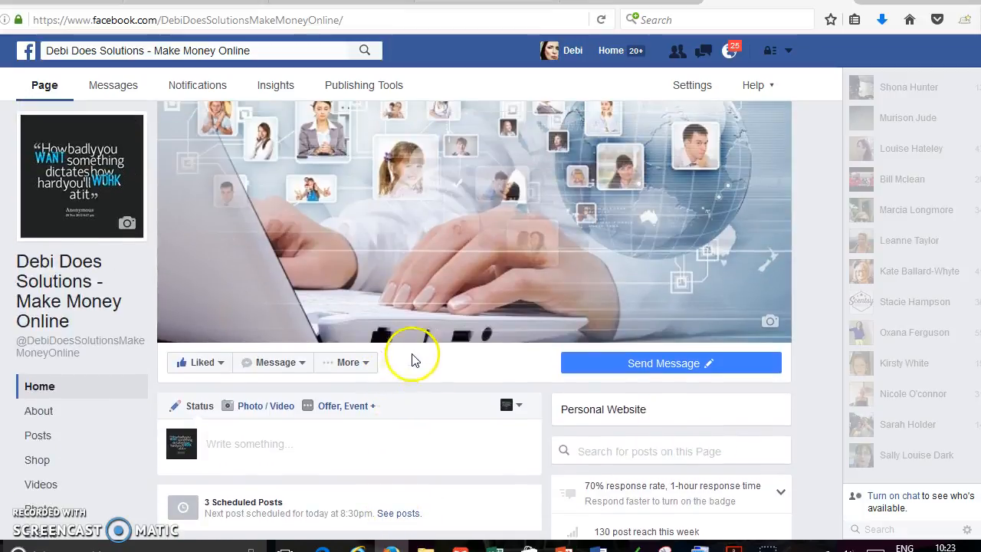
# Open the page's publishing tools and review the published posts with their reach, clicks and publishing dates.
pyautogui.click(365, 88)
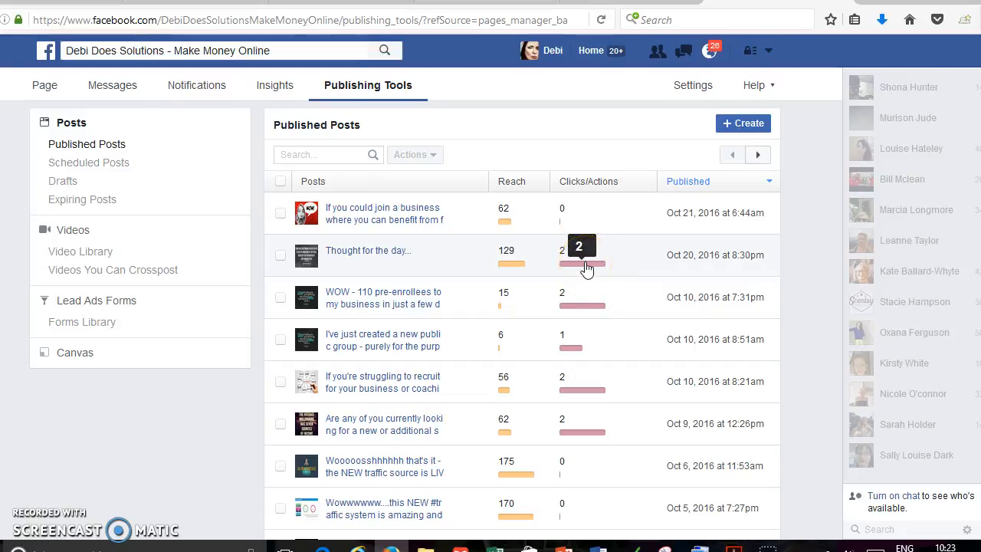
pyautogui.scroll(-4, 620, 275)
pyautogui.scroll(-4, 619, 278)
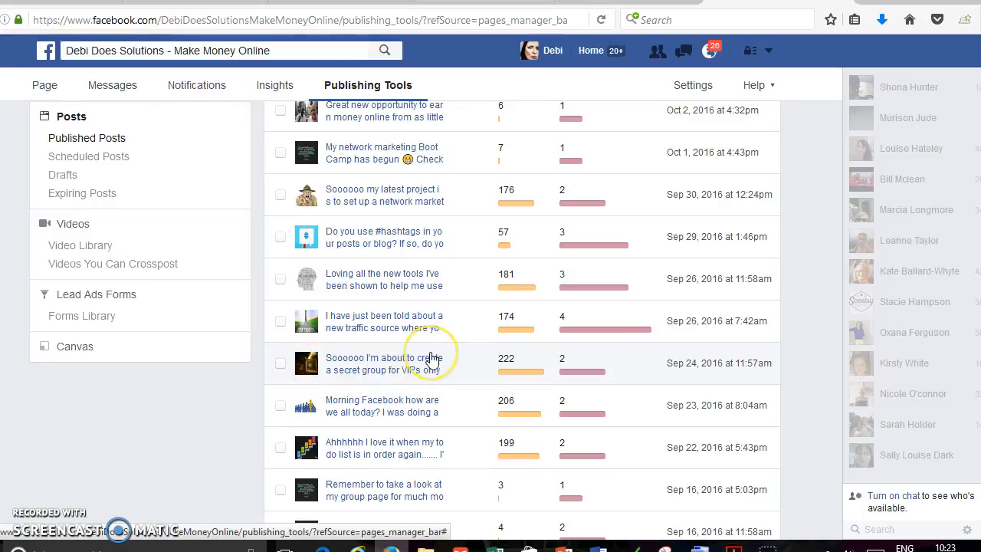
pyautogui.scroll(8, 433, 360)
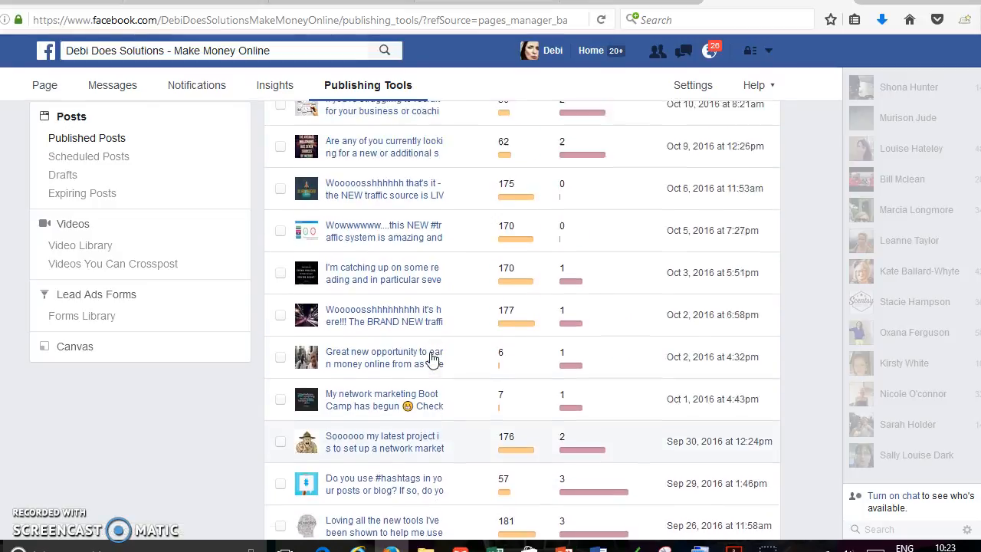
pyautogui.scroll(-4, 432, 360)
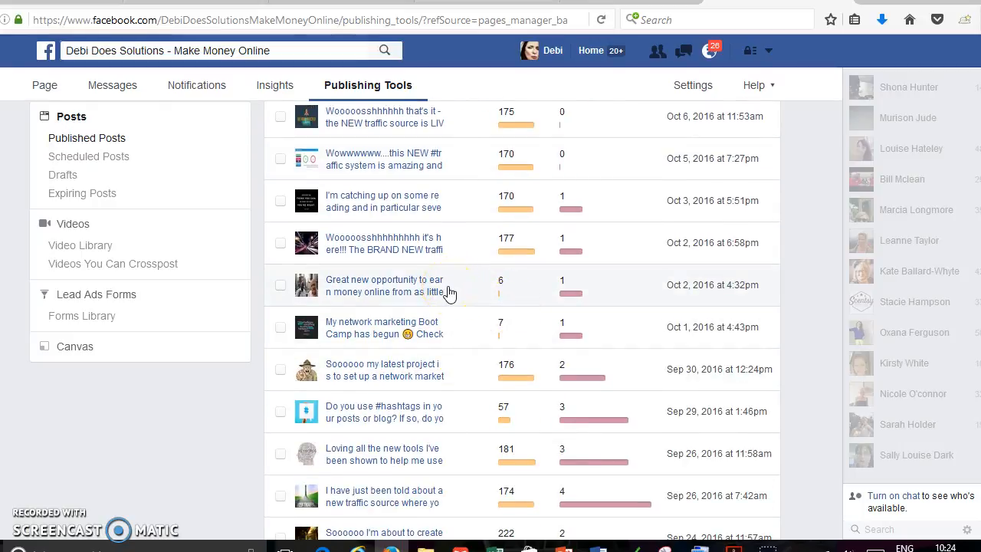
pyautogui.click(436, 289)
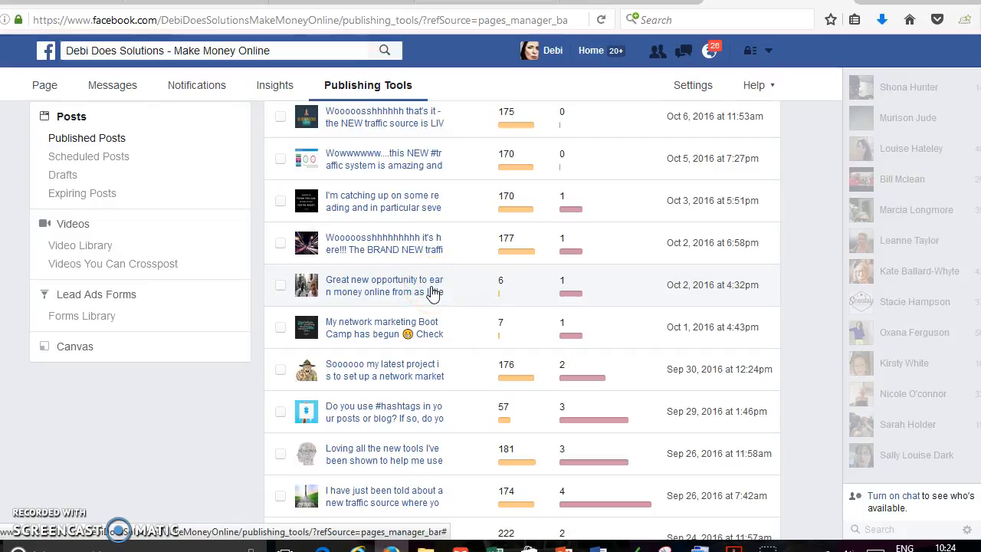
pyautogui.scroll(3, 434, 320)
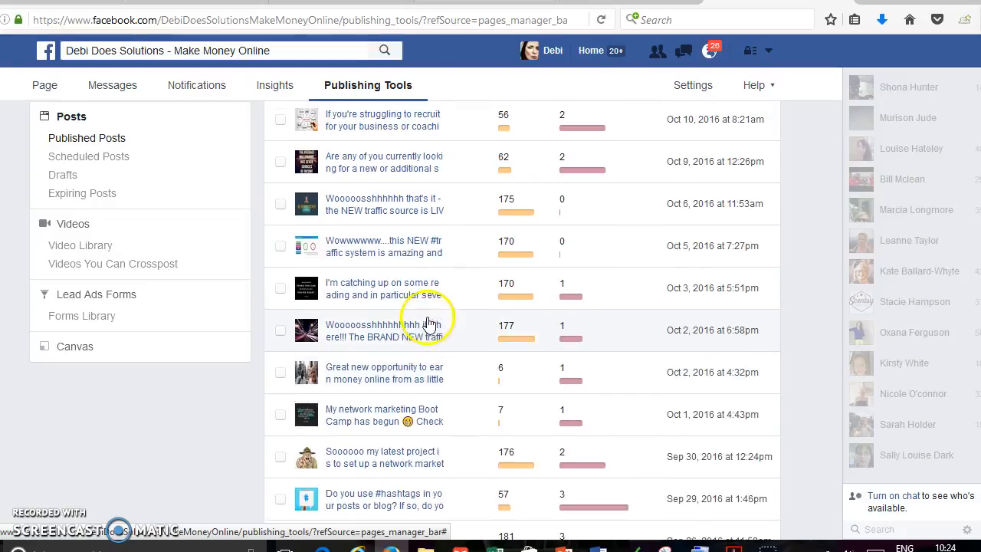
pyautogui.click(460, 344)
pyautogui.scroll(3, 457, 305)
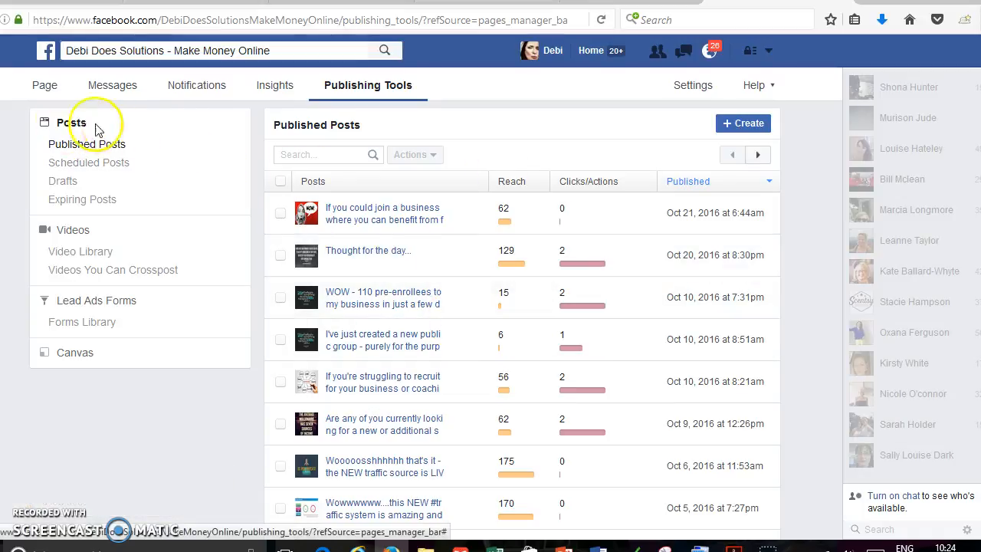
# View the scheduled posts, preview the one set for October 21, 2016 at 8:30pm, and compare with the published posts list.
pyautogui.click(113, 164)
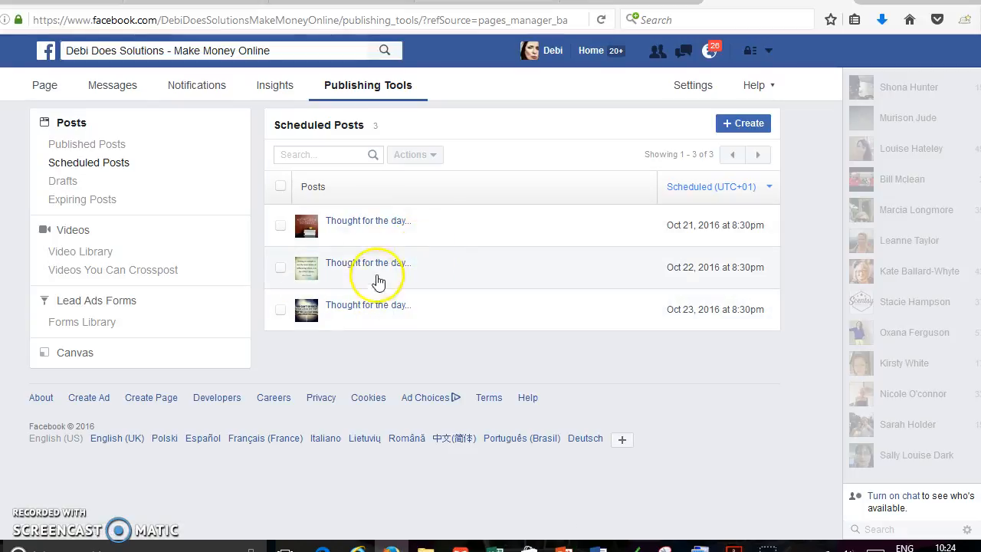
pyautogui.click(382, 226)
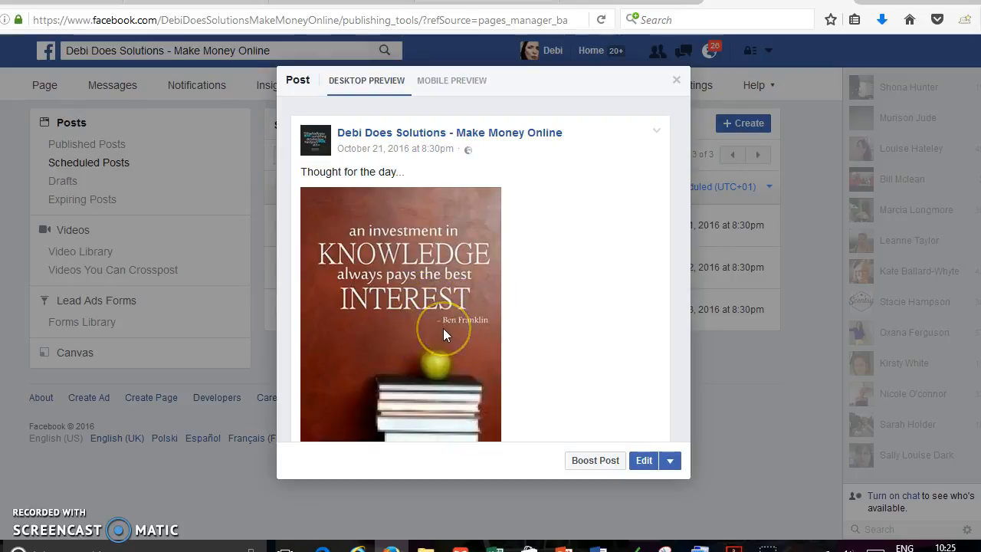
pyautogui.click(676, 82)
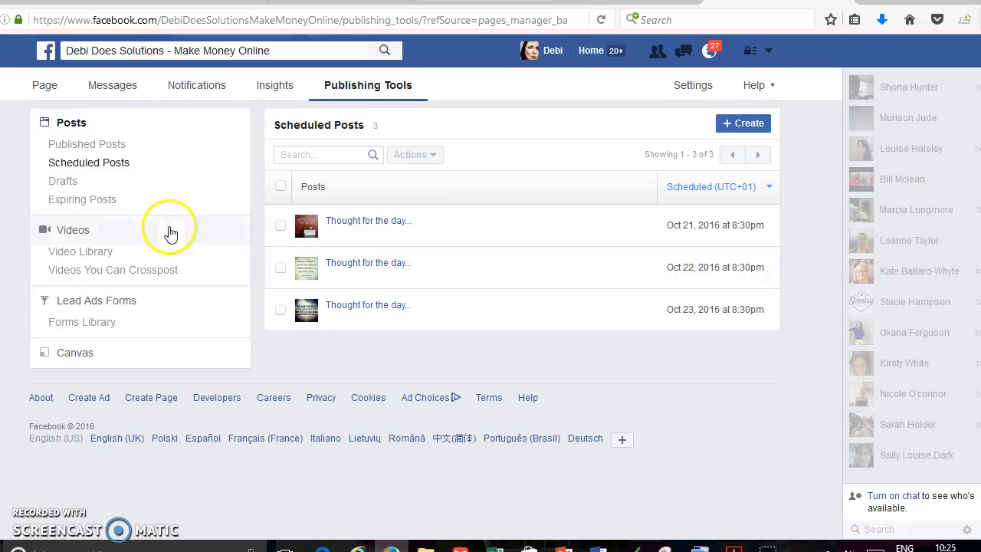
pyautogui.click(117, 145)
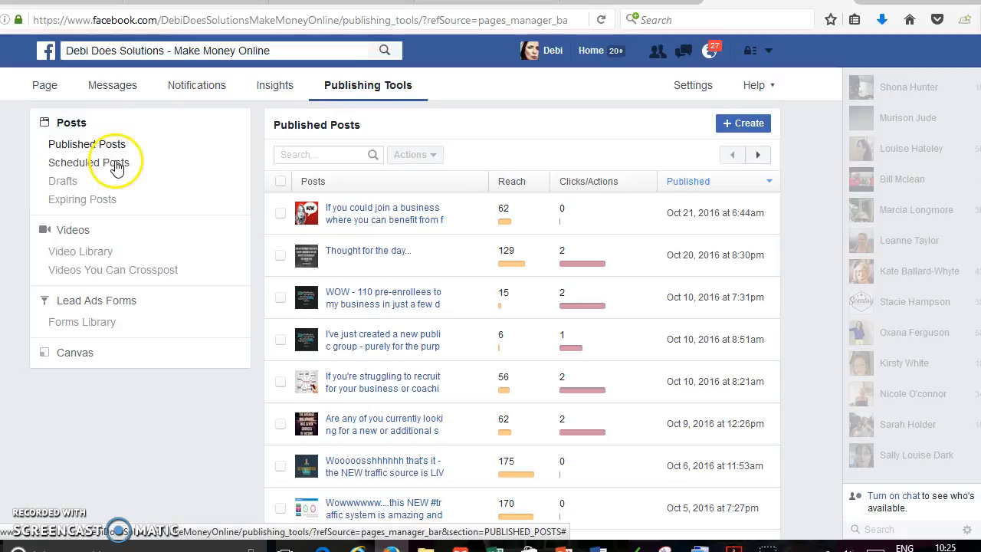
pyautogui.click(115, 164)
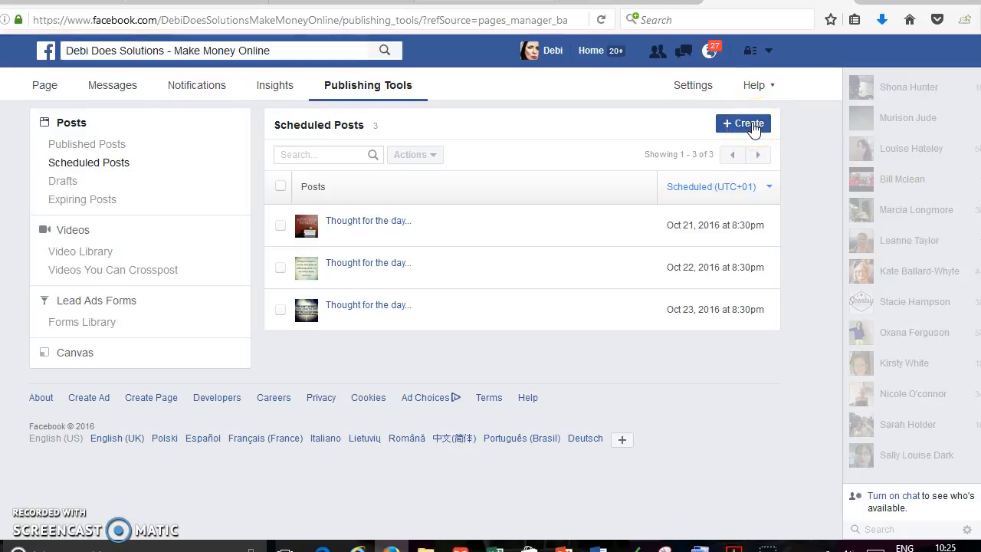
# Create a new page post from the scheduled posts list with the text "Thought for the day...".
pyautogui.click(747, 124)
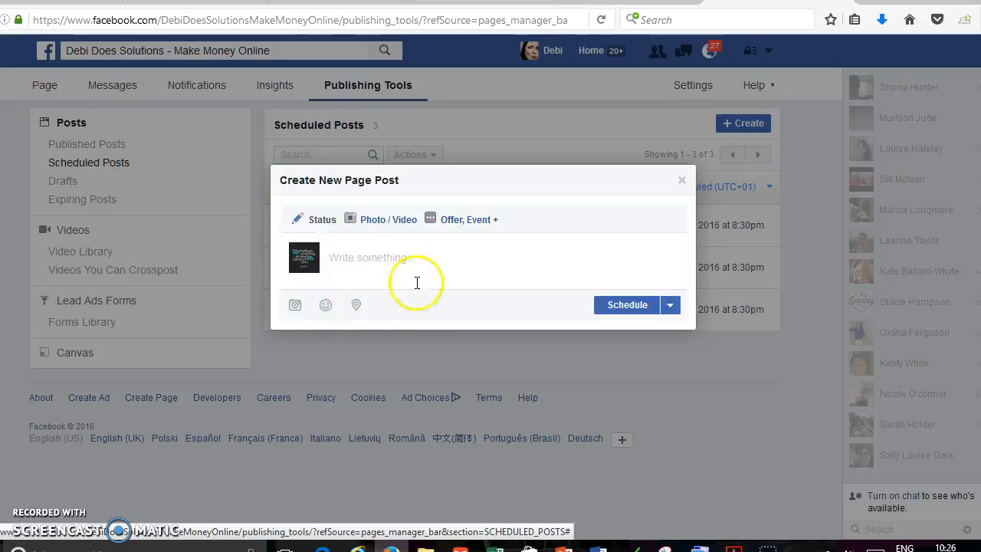
pyautogui.click(488, 271)
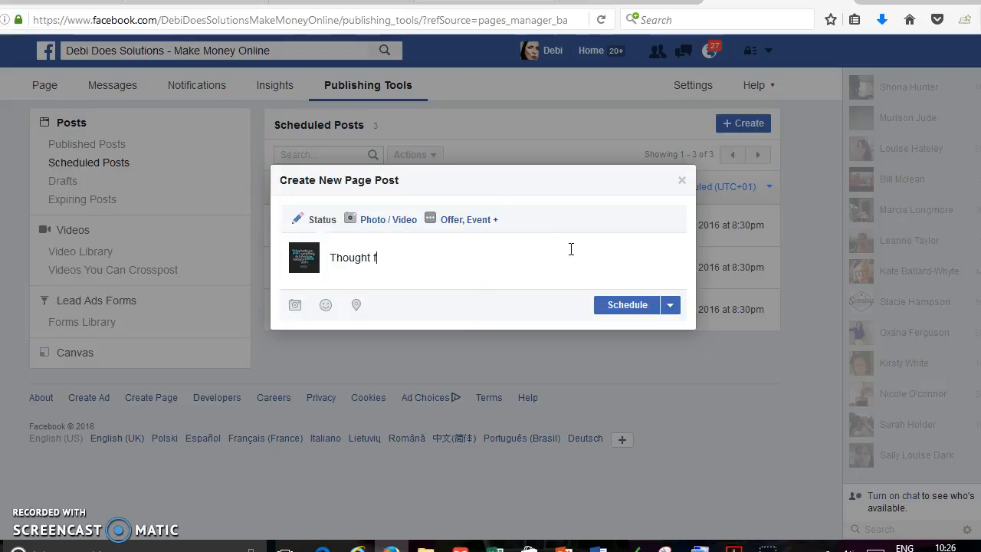
pyautogui.moveTo(544, 218); pyautogui.dragTo(551, 237)
pyautogui.click(455, 256)
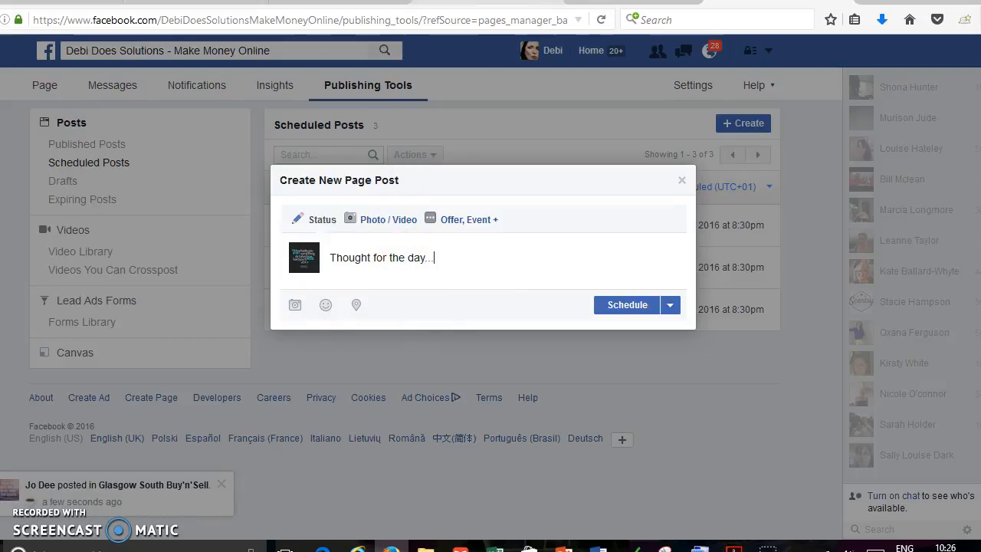
# Switch to Google in another browser tab and search for images of "motivational quotes".
pyautogui.click(869, 1)
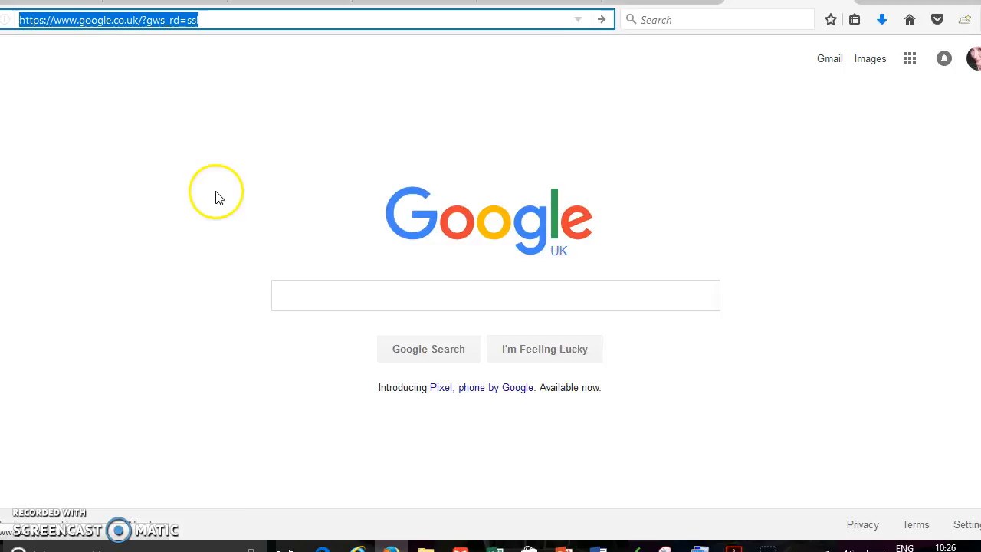
pyautogui.click(433, 295)
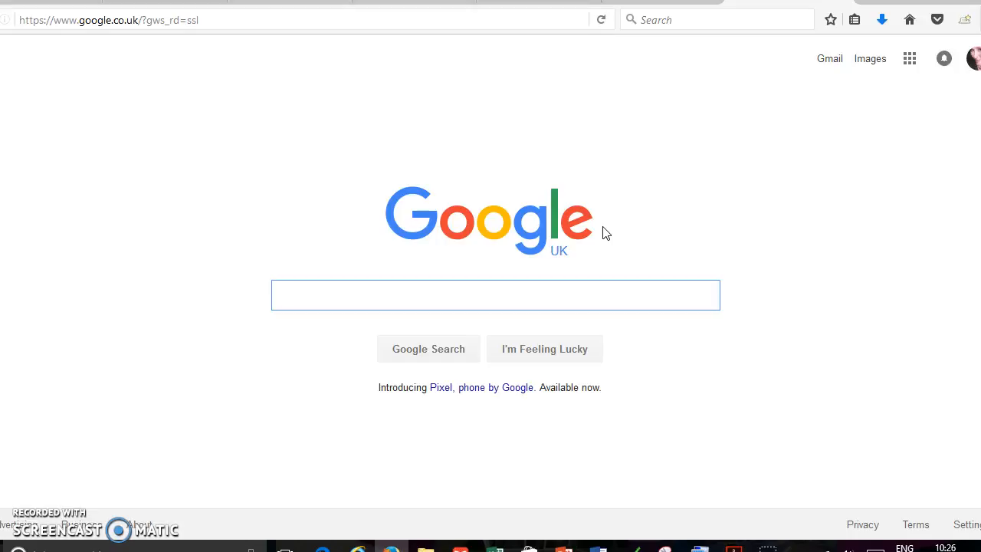
pyautogui.write('motivation')
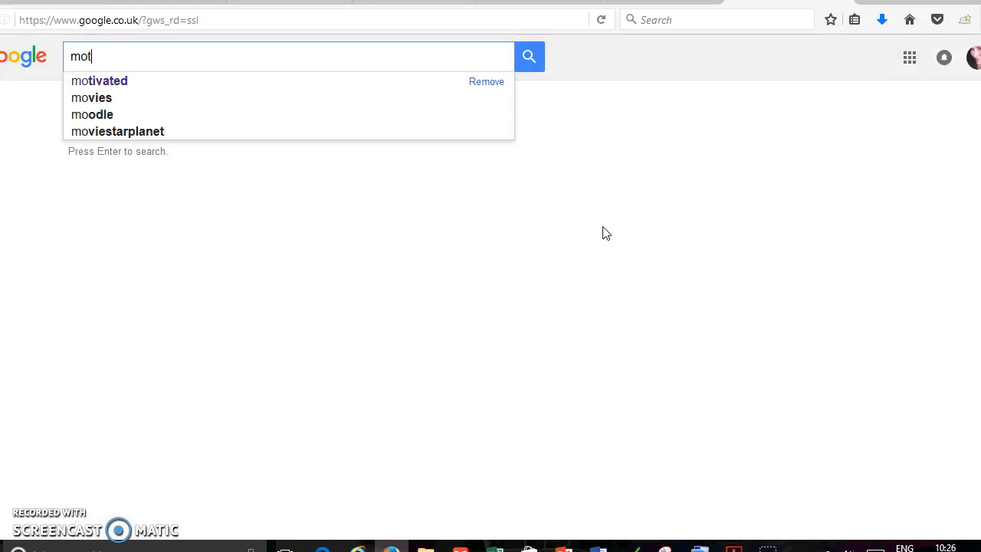
pyautogui.press('Down')
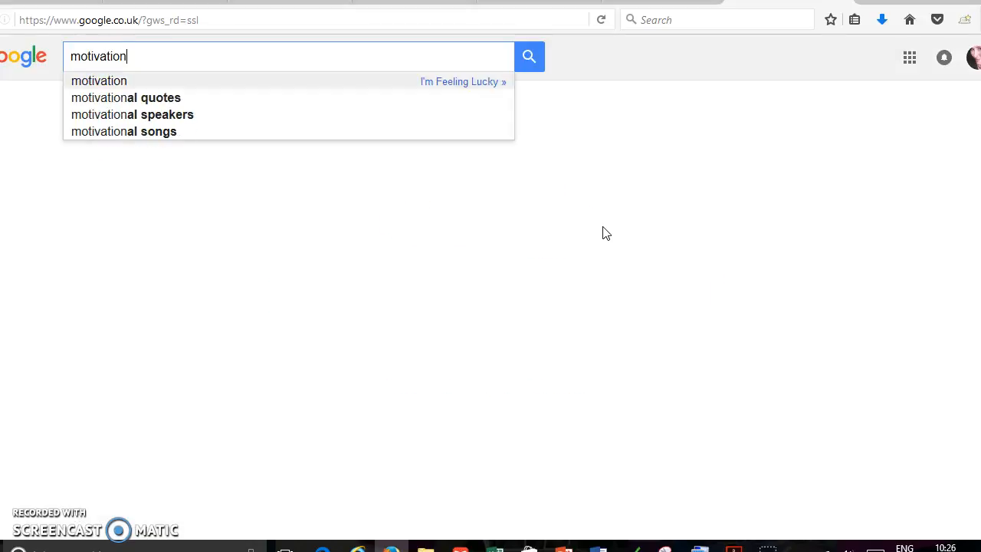
pyautogui.press('Down')
pyautogui.press('Return')
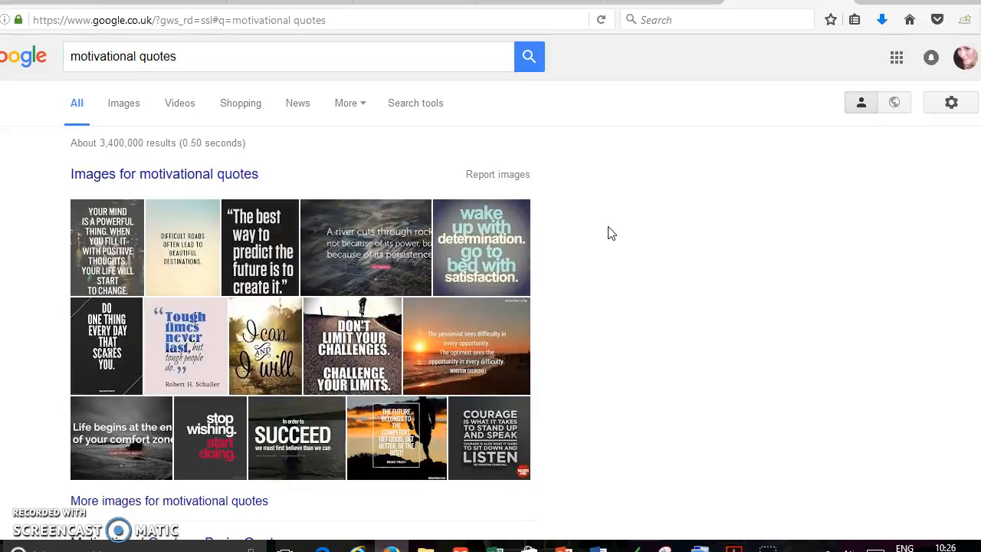
pyautogui.click(125, 106)
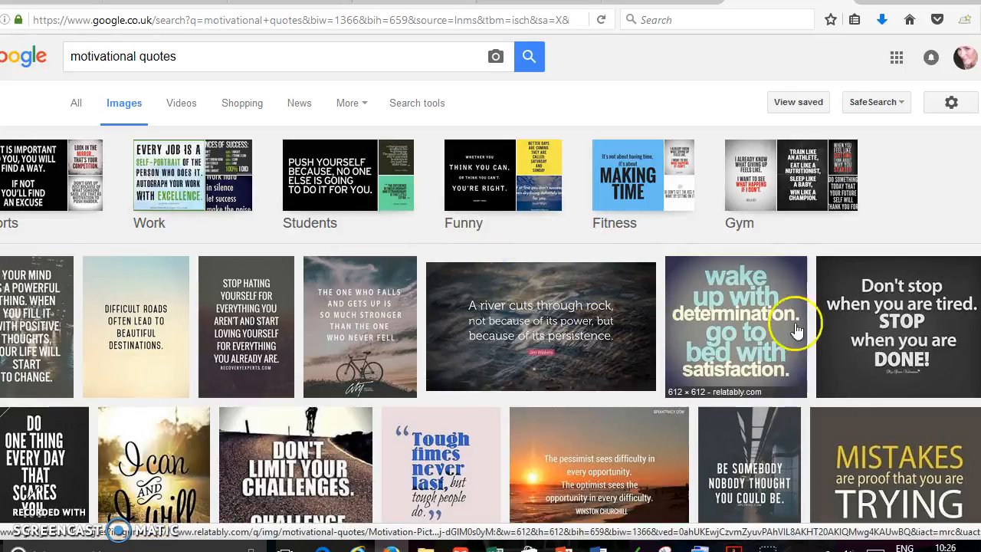
# Enlarge the image result with the quote "A river cuts through rock" and check its save and copy options.
pyautogui.click(599, 322)
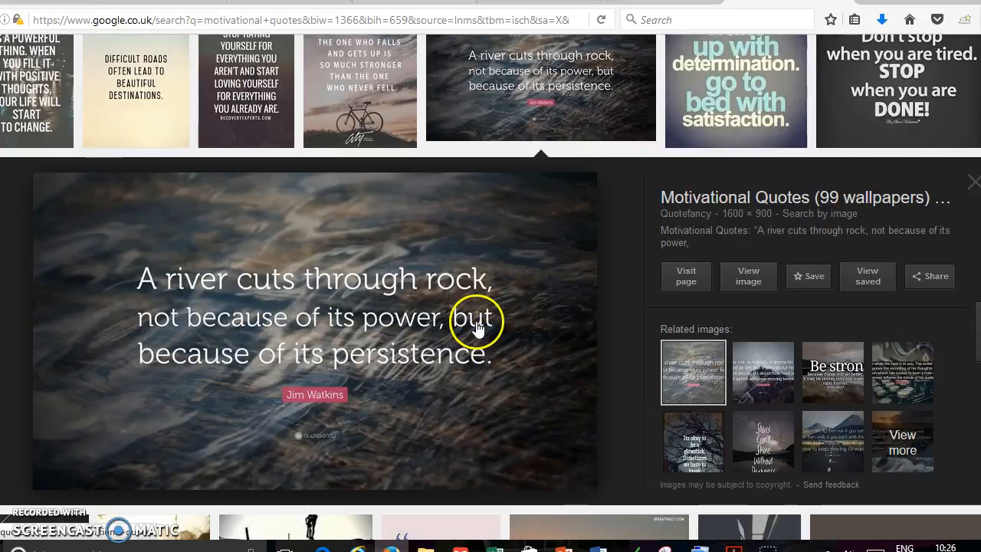
pyautogui.rightClick(476, 327)
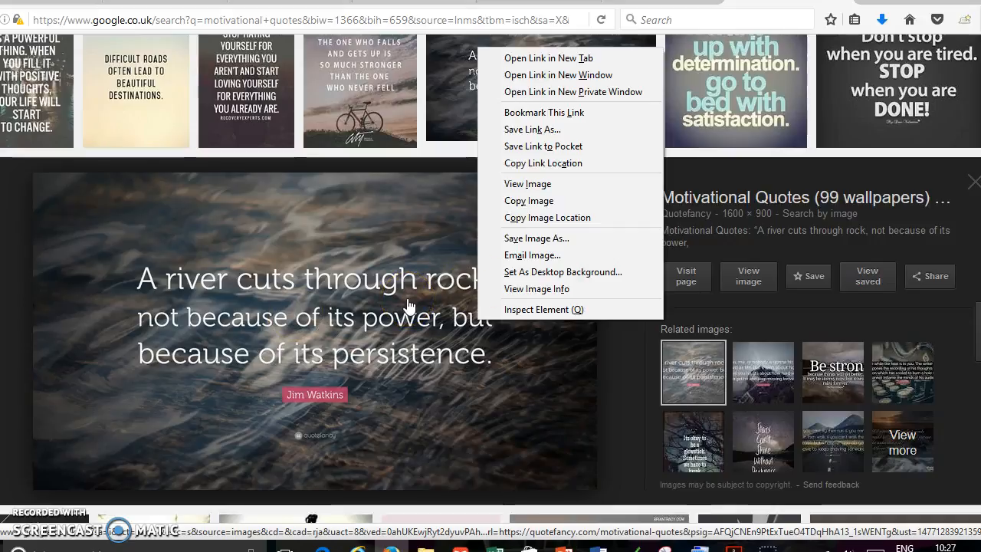
pyautogui.click(621, 365)
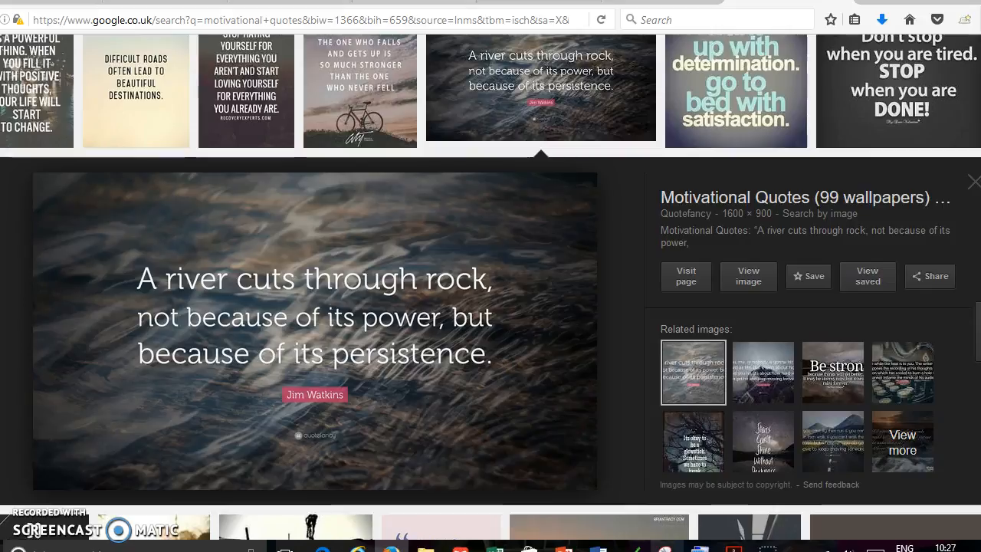
# Switch to Snipping Tool and capture the whole enlarged river quote image as a new snip.
pyautogui.click(665, 550)
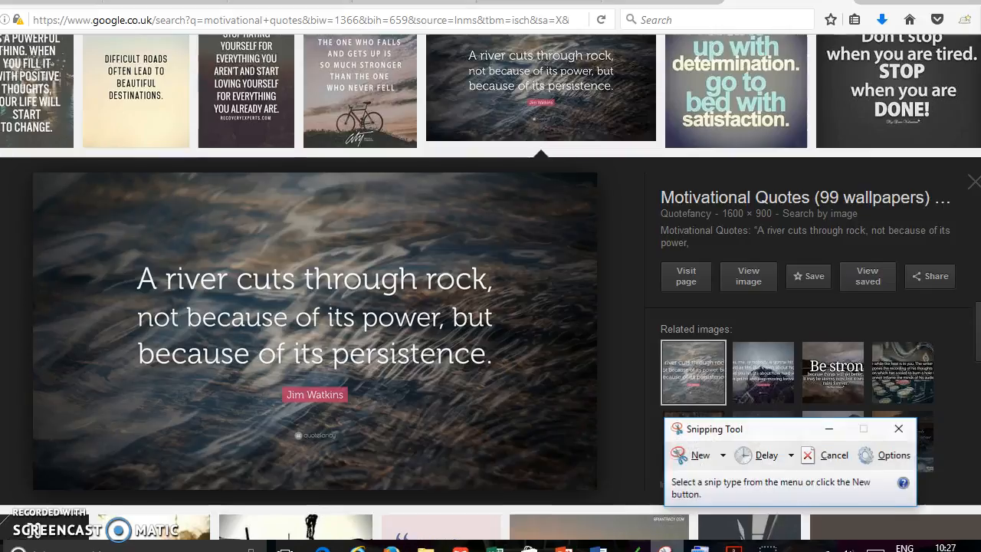
pyautogui.click(700, 456)
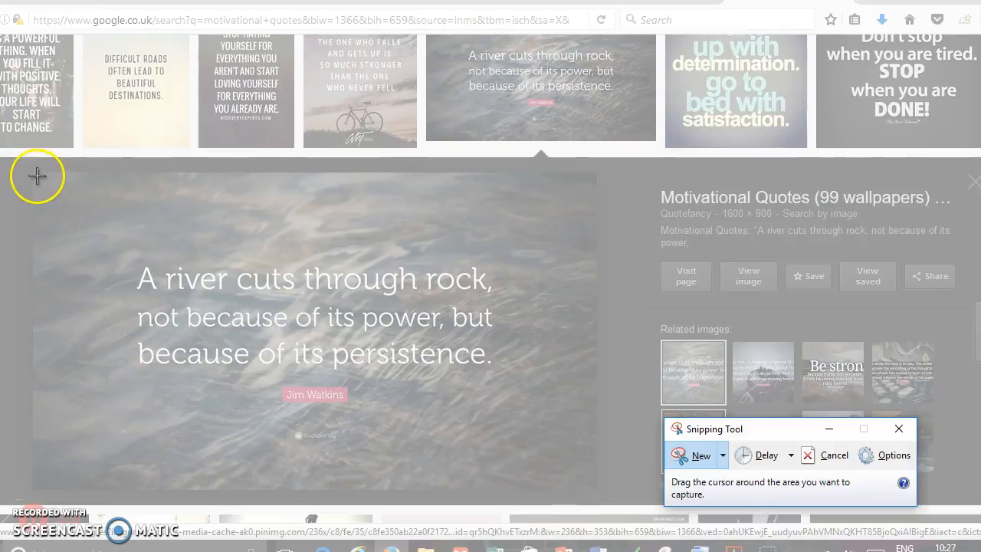
pyautogui.moveTo(35, 175); pyautogui.dragTo(594, 484)
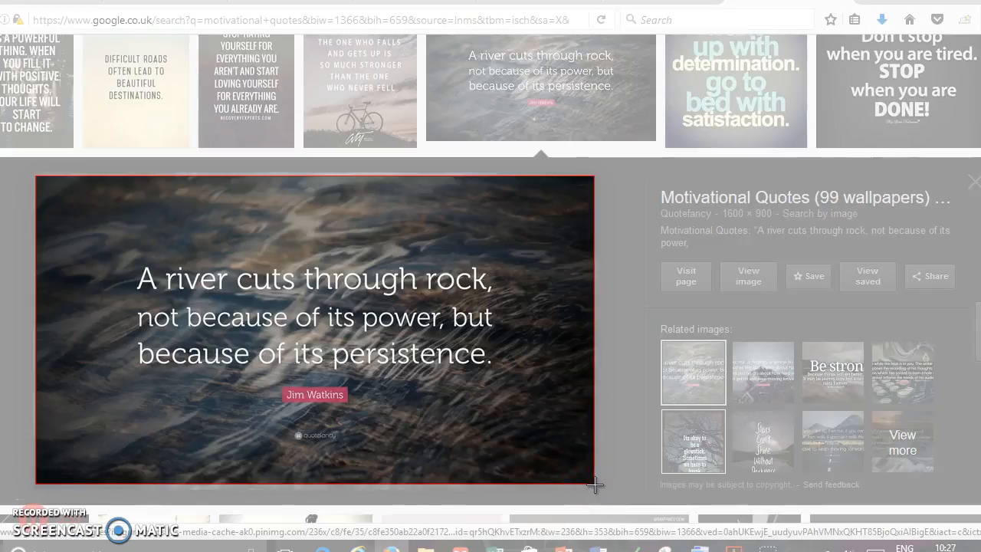
pyautogui.moveTo(595, 484); pyautogui.dragTo(596, 482)
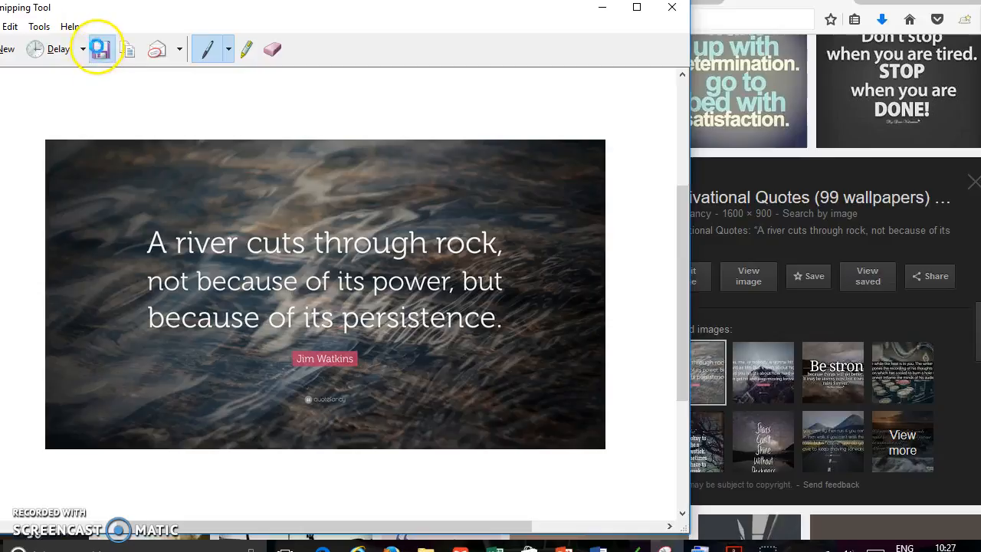
# Save the snip as a PNG named "Test" in Documents > Business > Pics > Generic and close Snipping Tool.
pyautogui.click(100, 48)
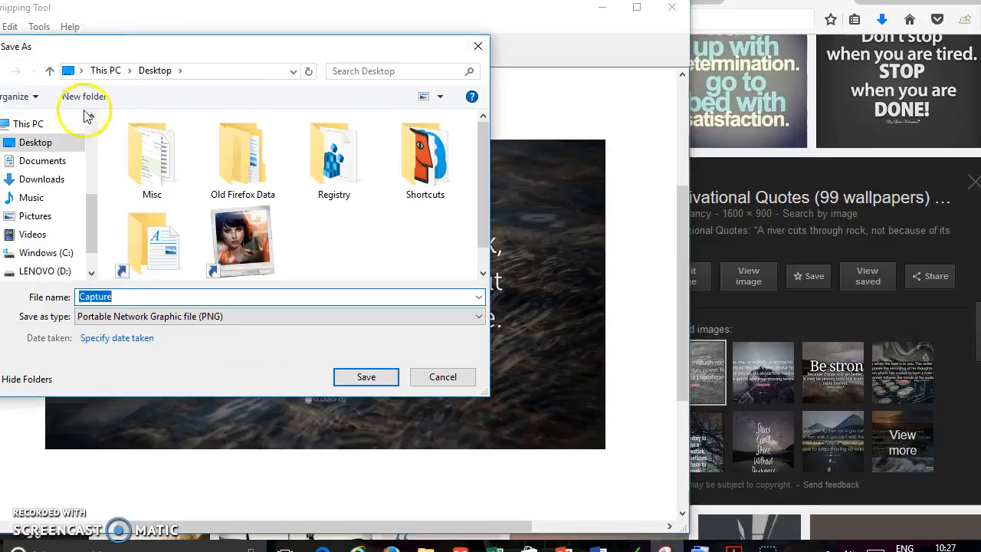
pyautogui.click(43, 160)
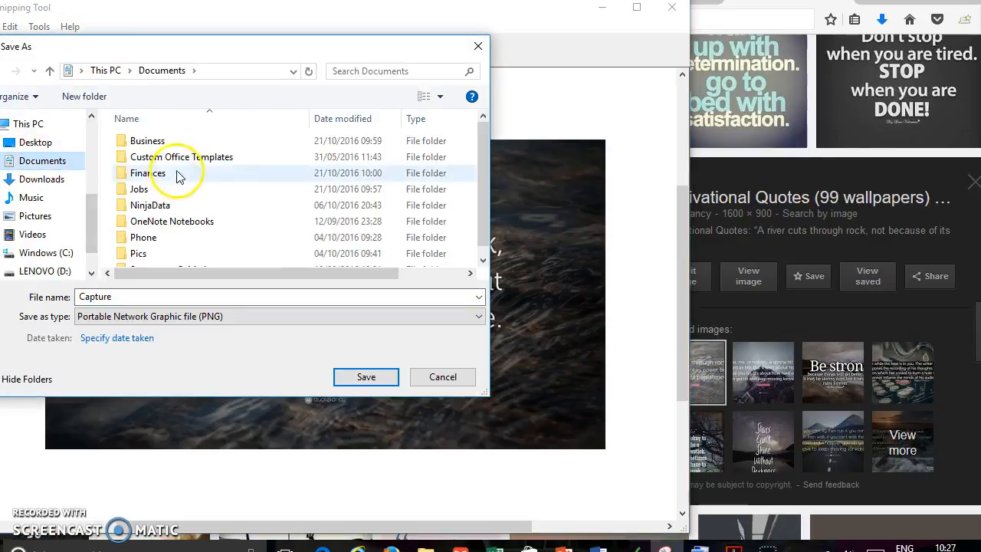
pyautogui.doubleClick(149, 140)
pyautogui.doubleClick(131, 173)
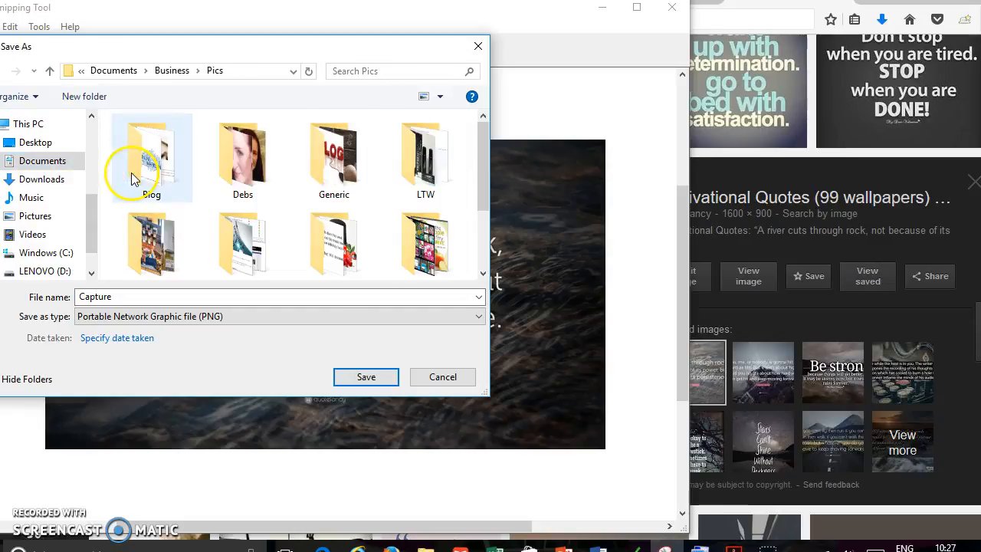
pyautogui.doubleClick(321, 176)
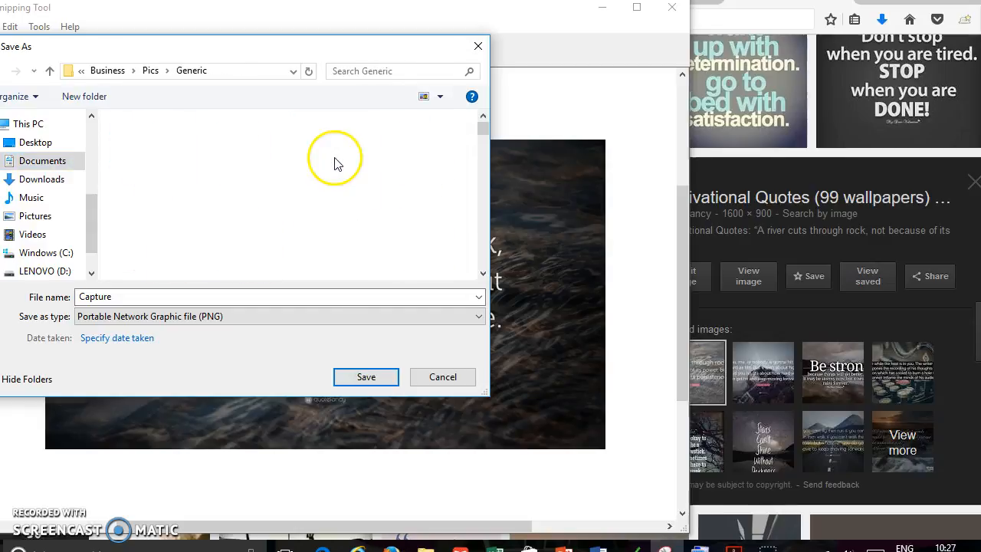
pyautogui.click(163, 297)
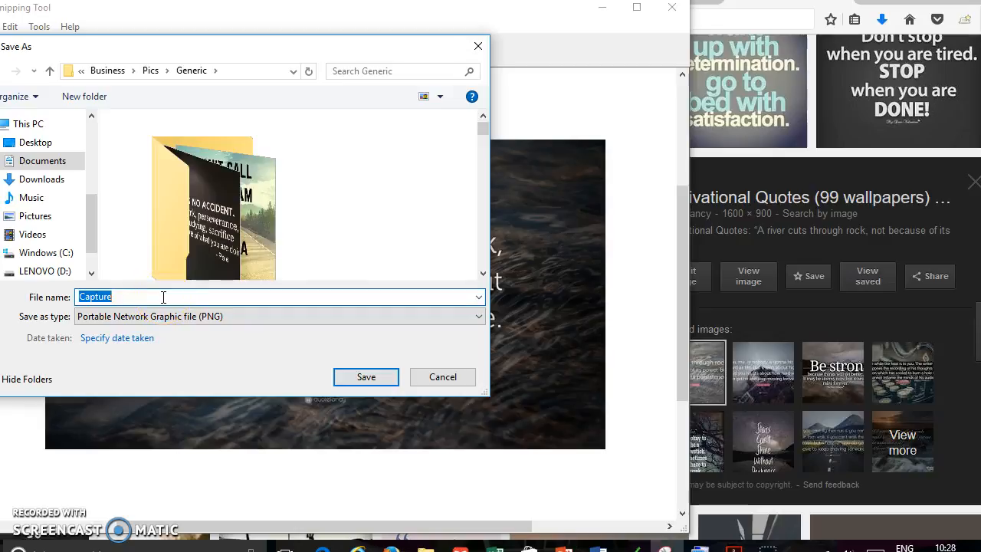
pyautogui.write('Test')
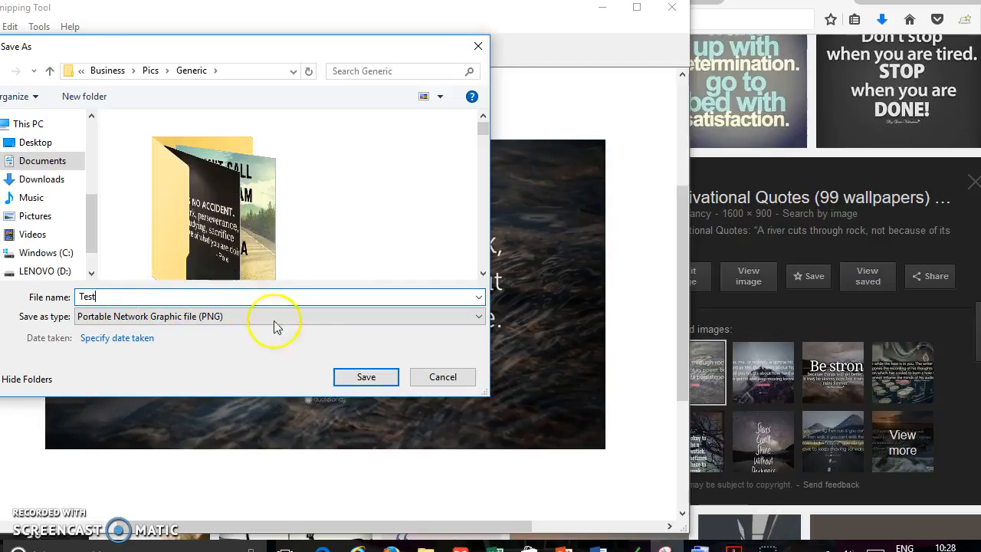
pyautogui.click(366, 376)
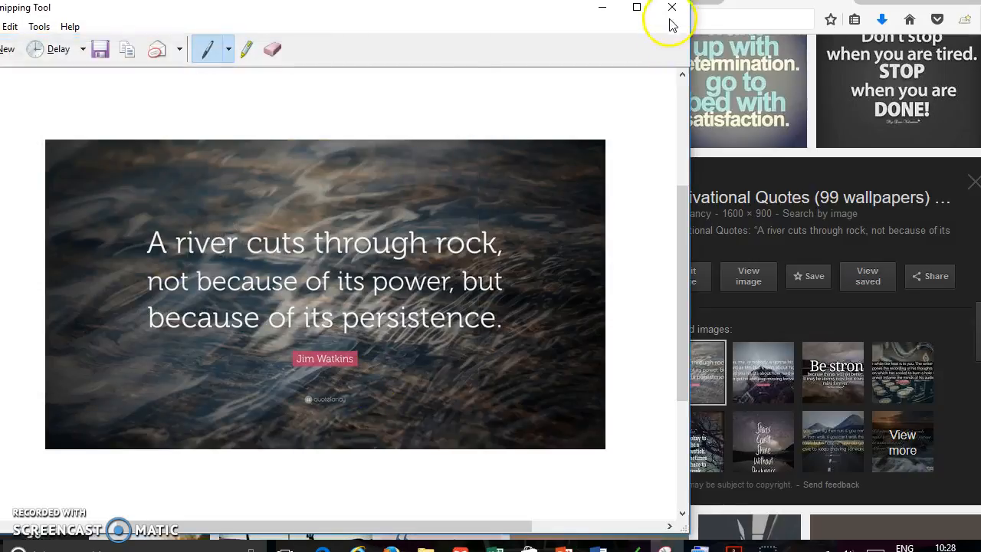
pyautogui.click(675, 8)
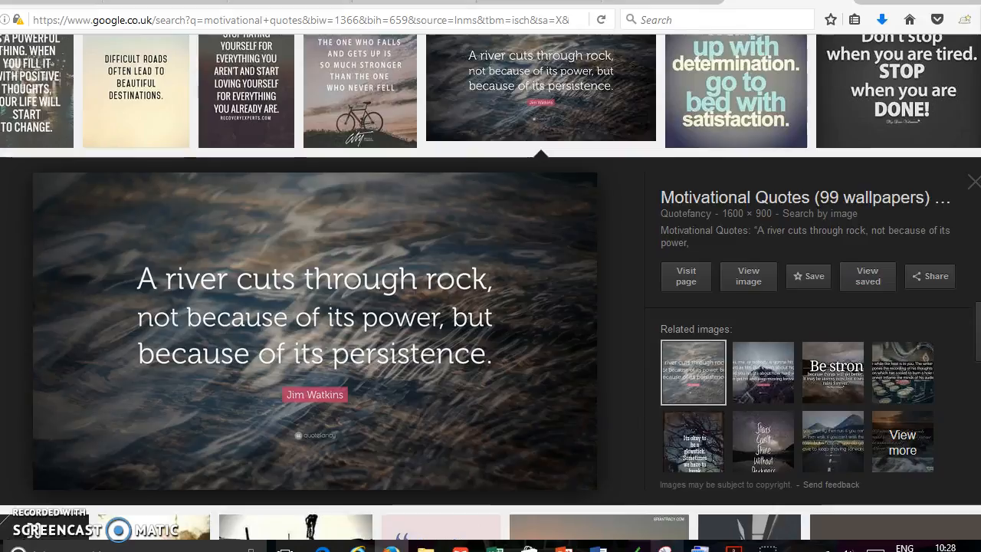
# Close the enlarged Google image, return to the Facebook post draft and attach the "Test" river quote image from the Generic folder.
pyautogui.click(969, 182)
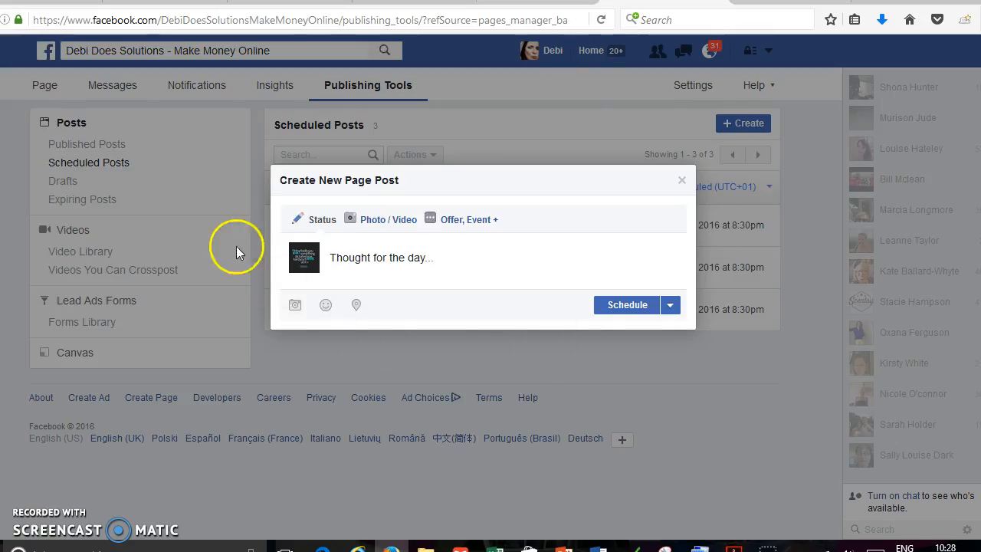
pyautogui.click(384, 220)
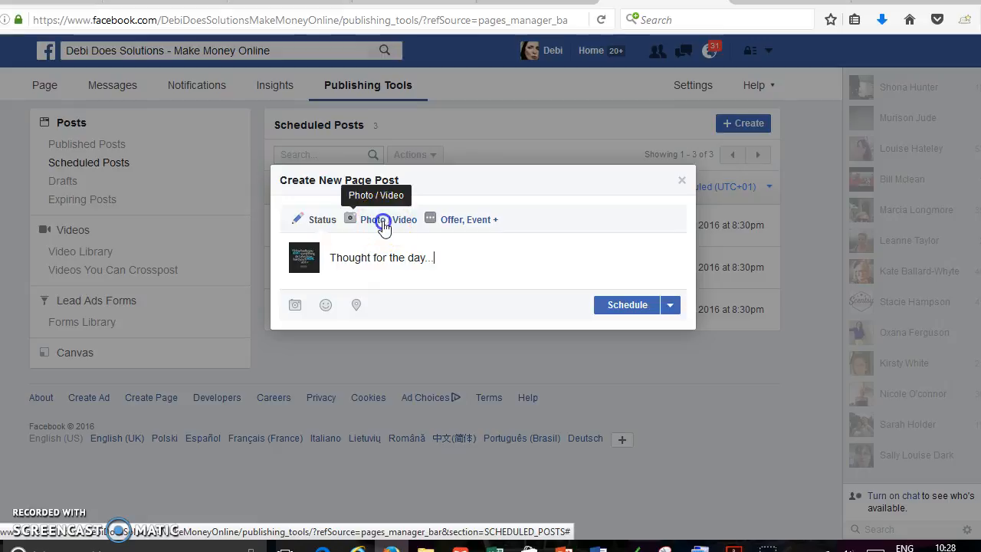
pyautogui.click(384, 222)
pyautogui.click(405, 259)
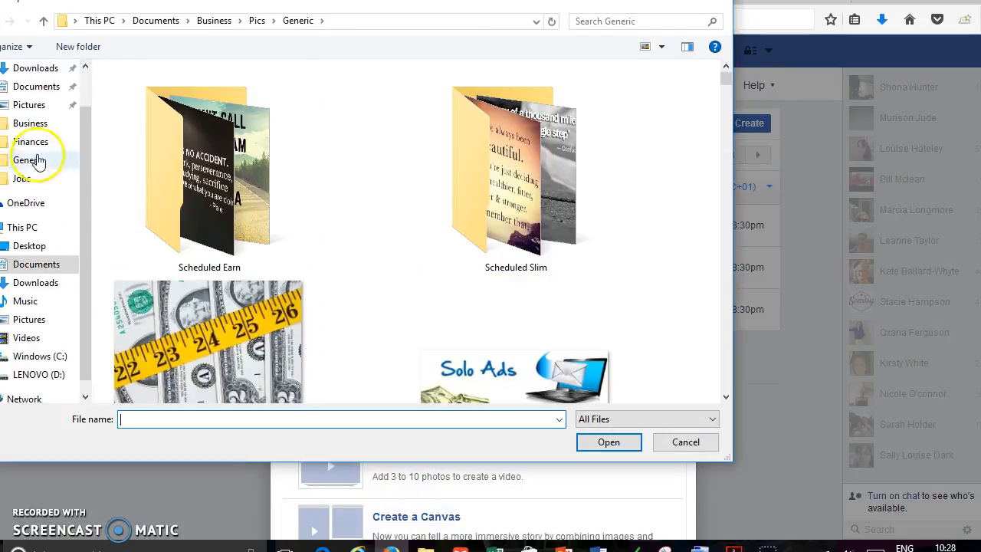
pyautogui.click(31, 159)
pyautogui.moveTo(725, 80); pyautogui.dragTo(605, 349)
pyautogui.scroll(3, 605, 348)
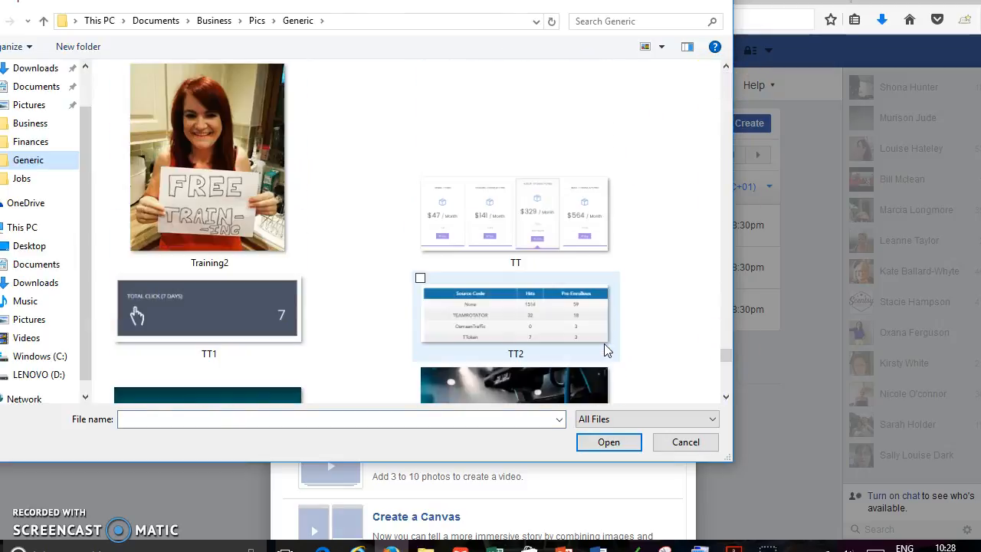
pyautogui.scroll(3, 605, 348)
pyautogui.scroll(5, 605, 349)
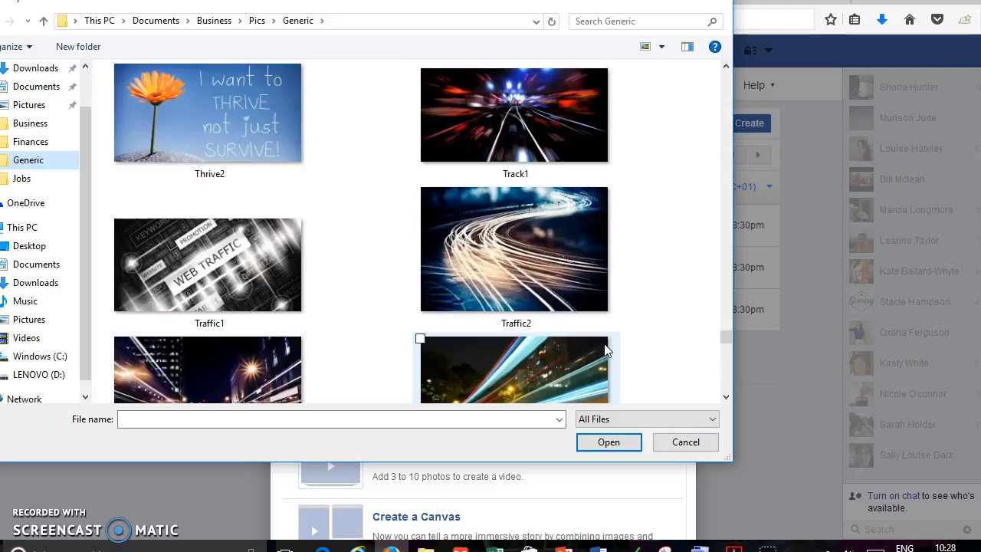
pyautogui.doubleClick(233, 210)
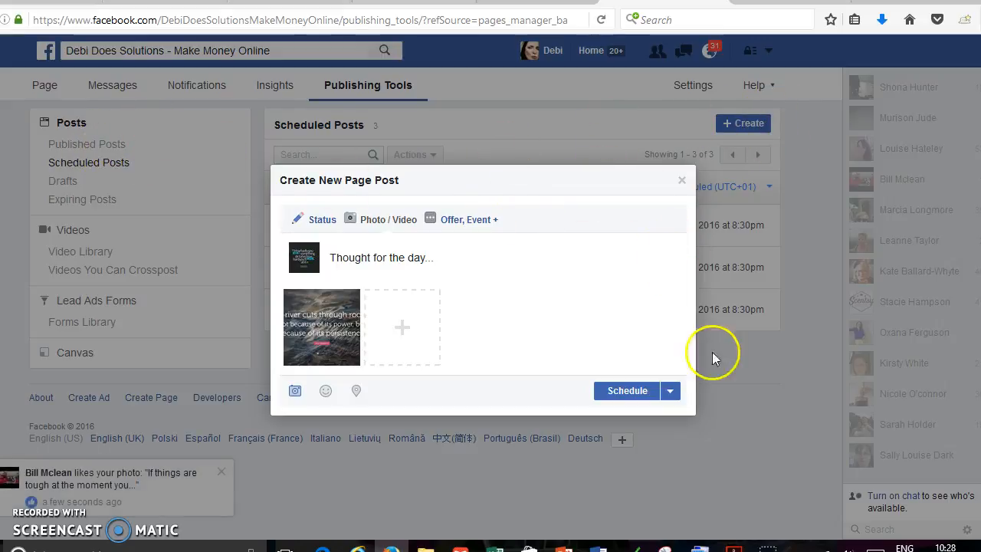
# Schedule the "Thought for the day..." post for publication on 10/24/2016 at 8:30 PM.
pyautogui.click(672, 392)
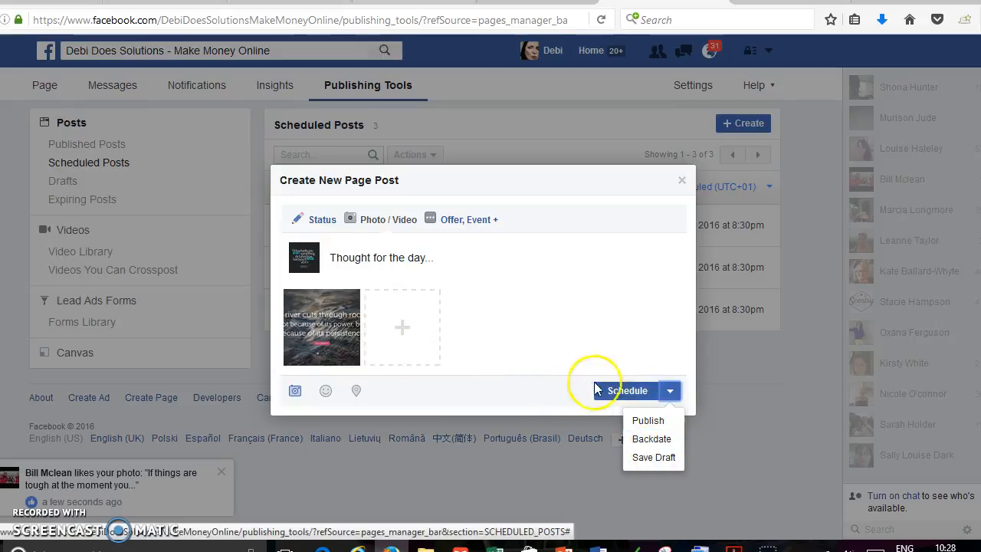
pyautogui.click(624, 392)
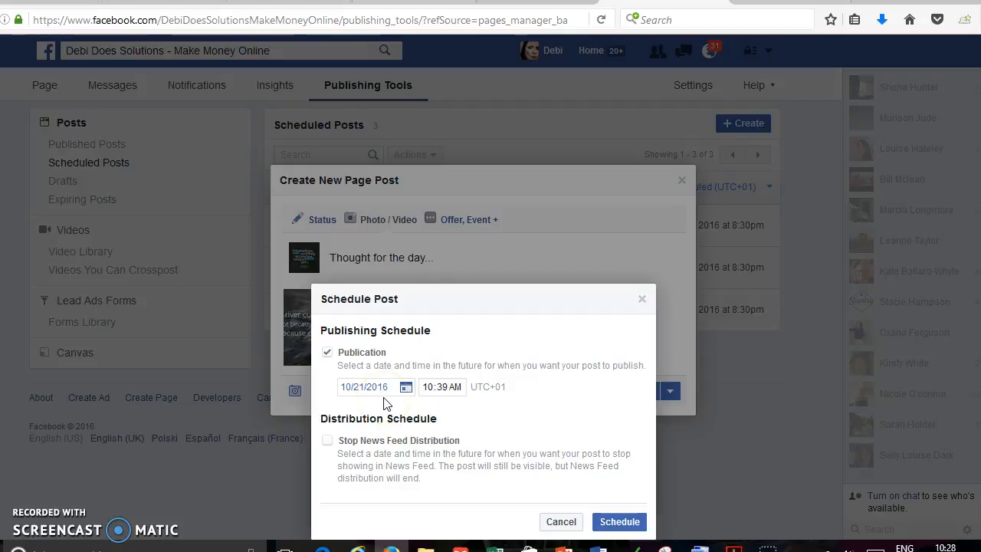
pyautogui.click(405, 387)
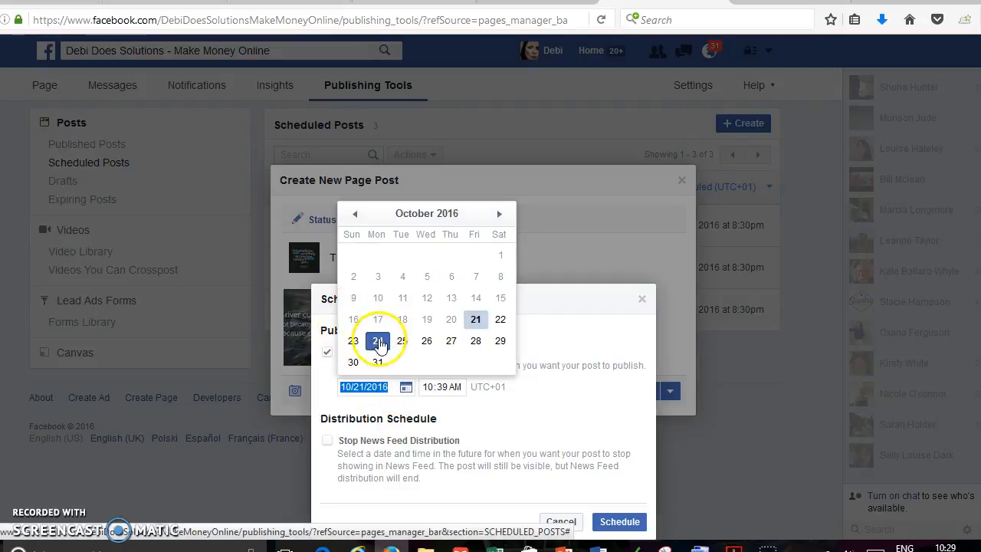
pyautogui.click(378, 341)
pyautogui.click(431, 387)
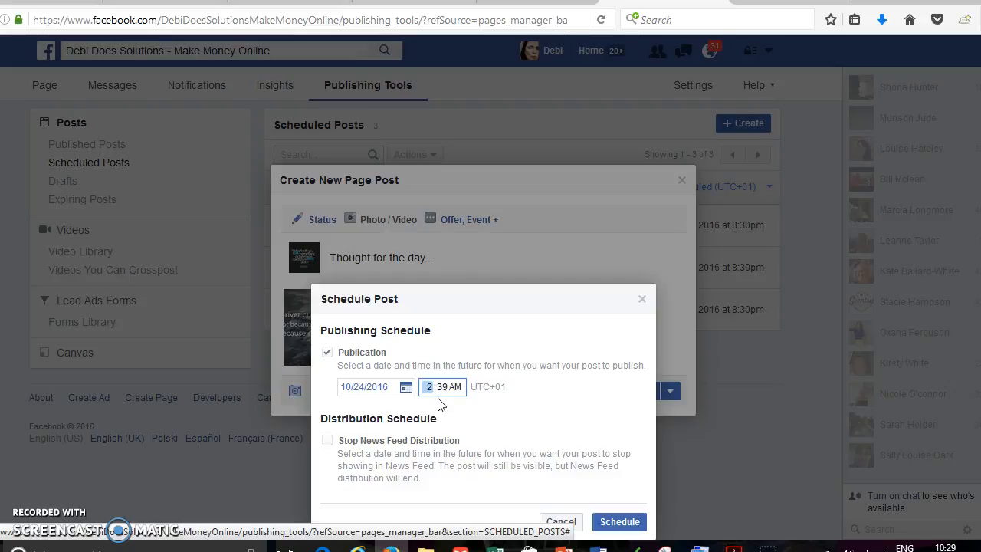
pyautogui.click(459, 388)
pyautogui.click(430, 387)
pyautogui.click(444, 387)
pyautogui.click(439, 387)
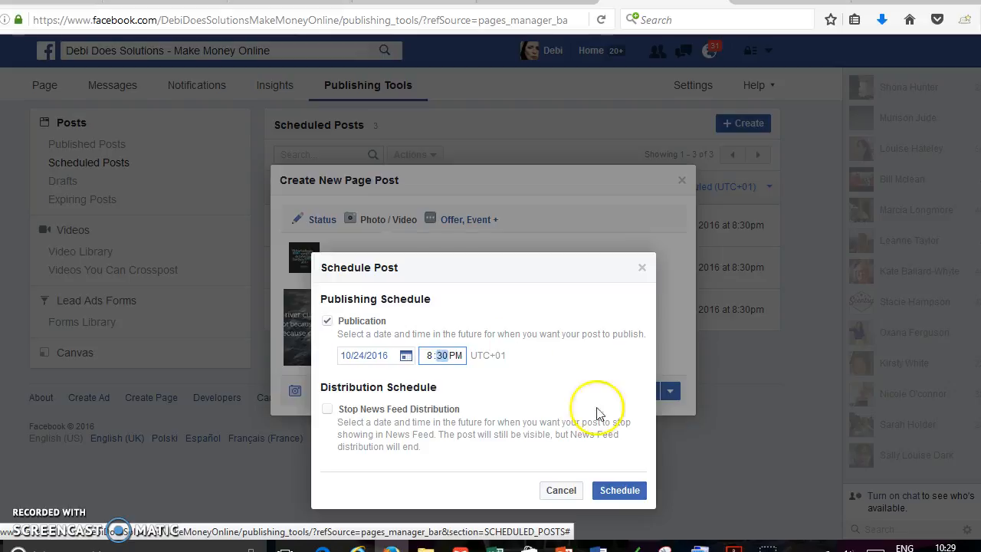
pyautogui.click(628, 491)
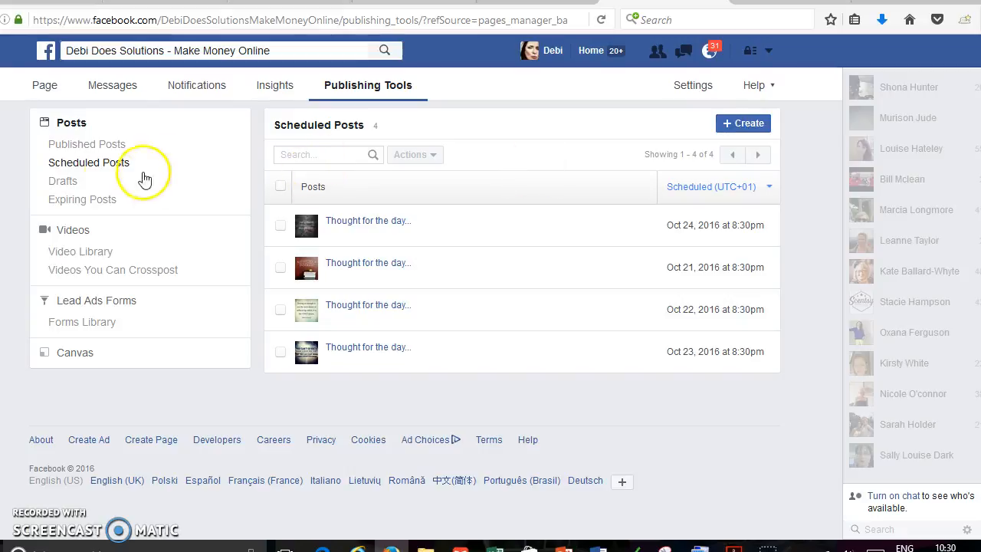
# Start a new page post from the published posts list, view its scheduling settings and cancel them.
pyautogui.click(113, 147)
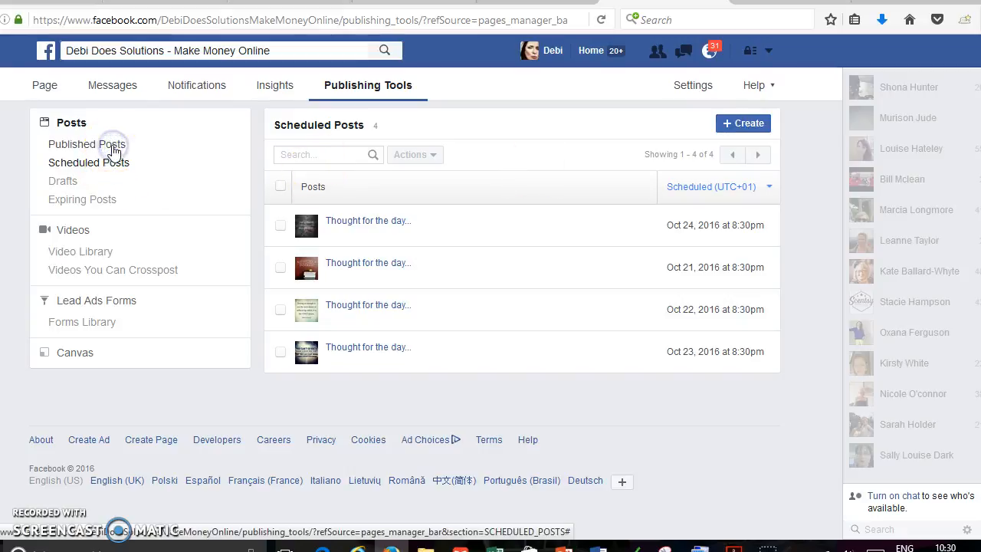
pyautogui.click(749, 127)
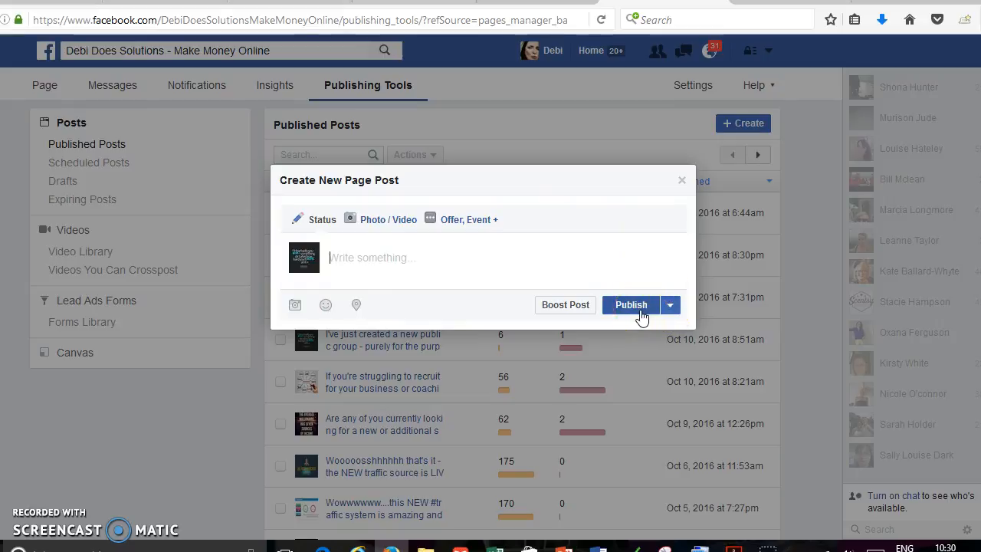
pyautogui.click(671, 310)
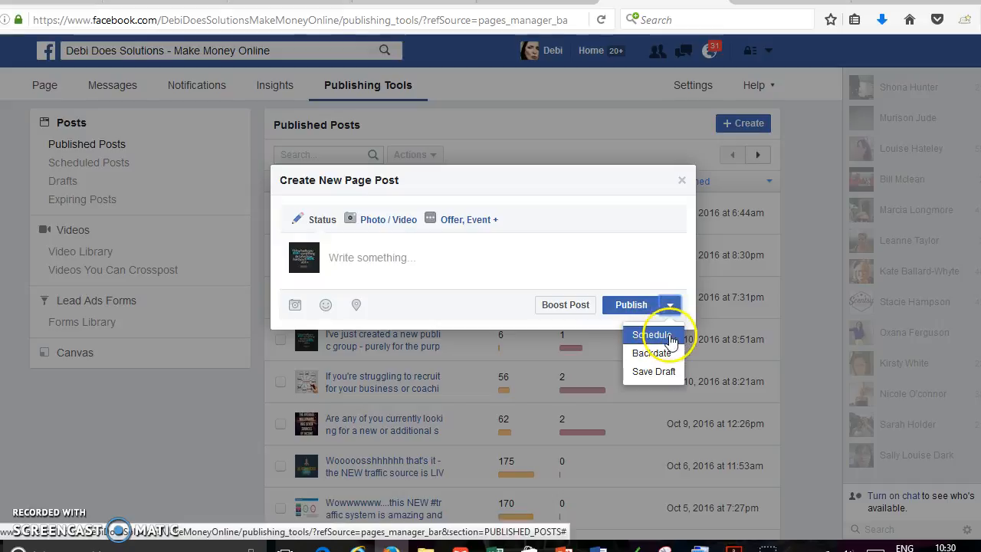
pyautogui.click(672, 336)
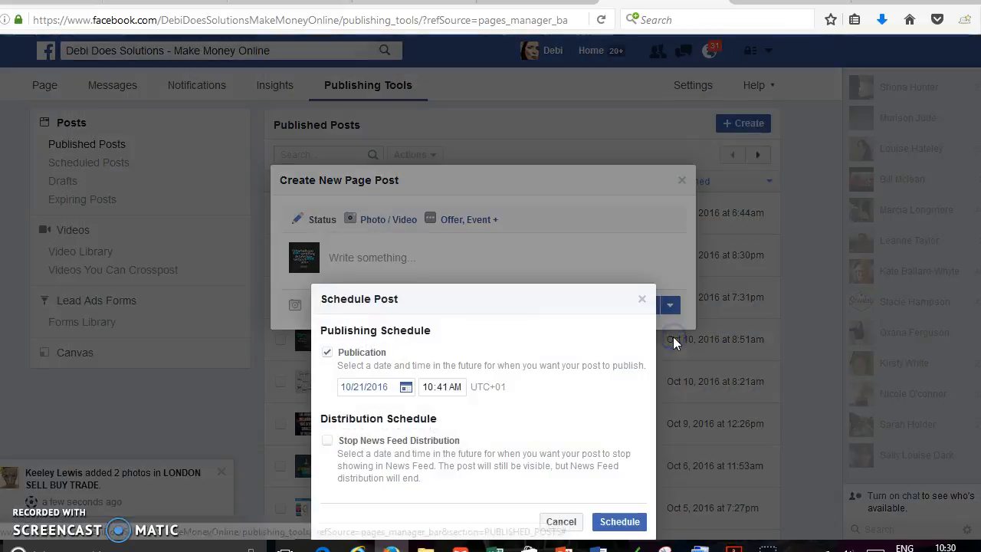
pyautogui.doubleClick(438, 263)
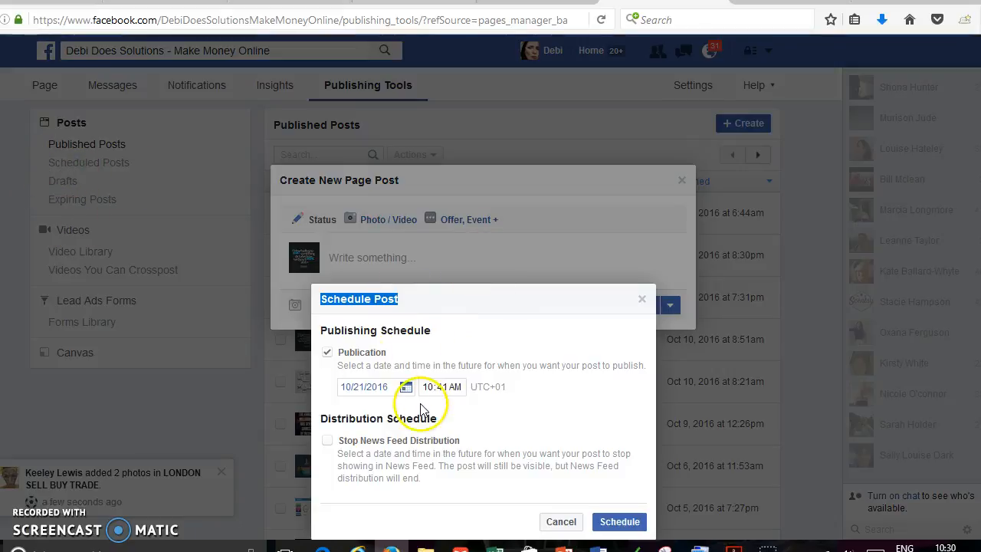
pyautogui.click(559, 523)
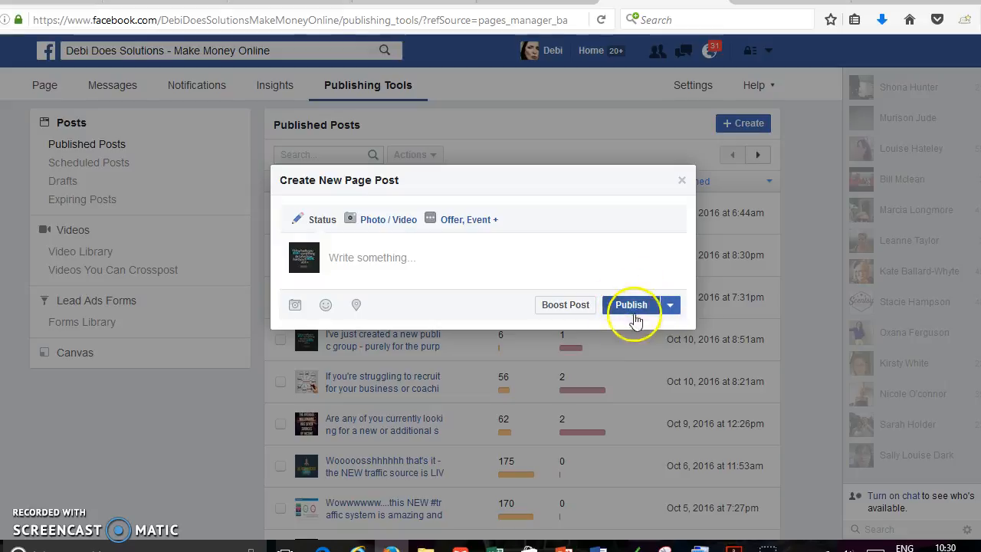
# Check the alternative publishing options of the empty post and close it without publishing.
pyautogui.click(670, 308)
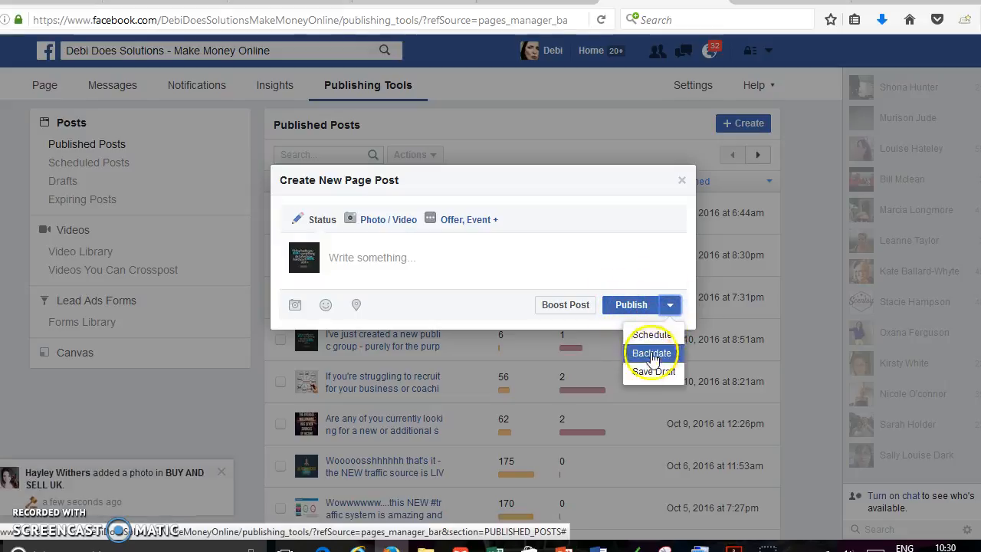
pyautogui.click(672, 310)
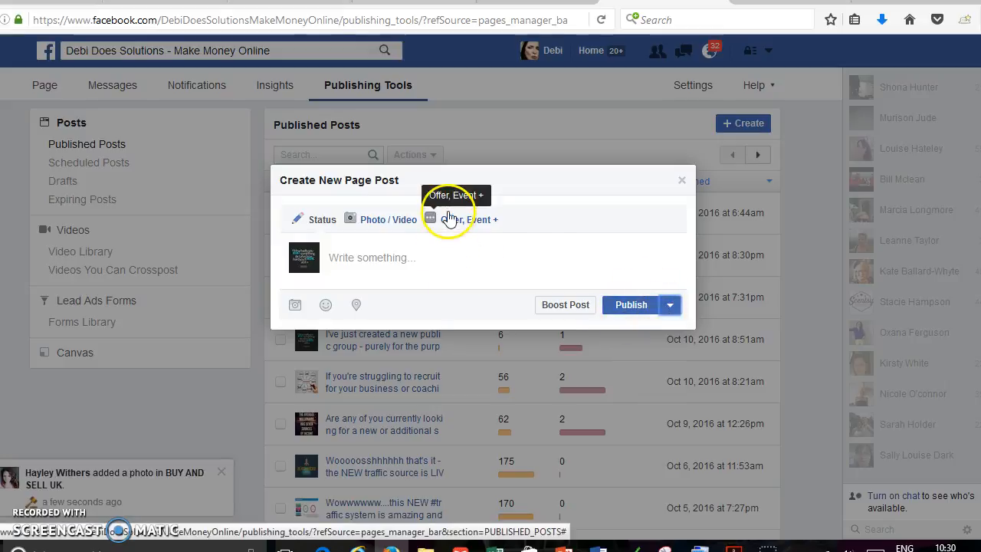
pyautogui.click(680, 182)
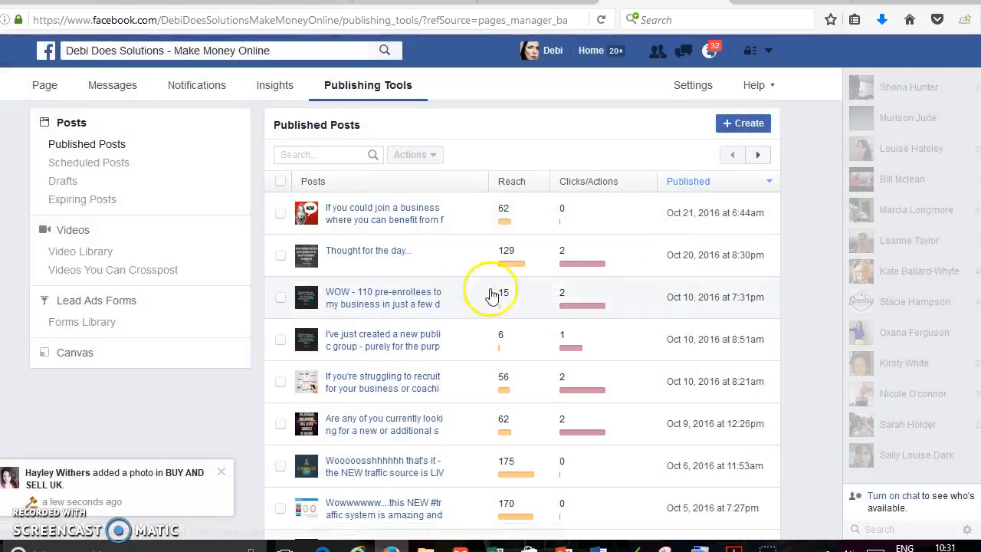